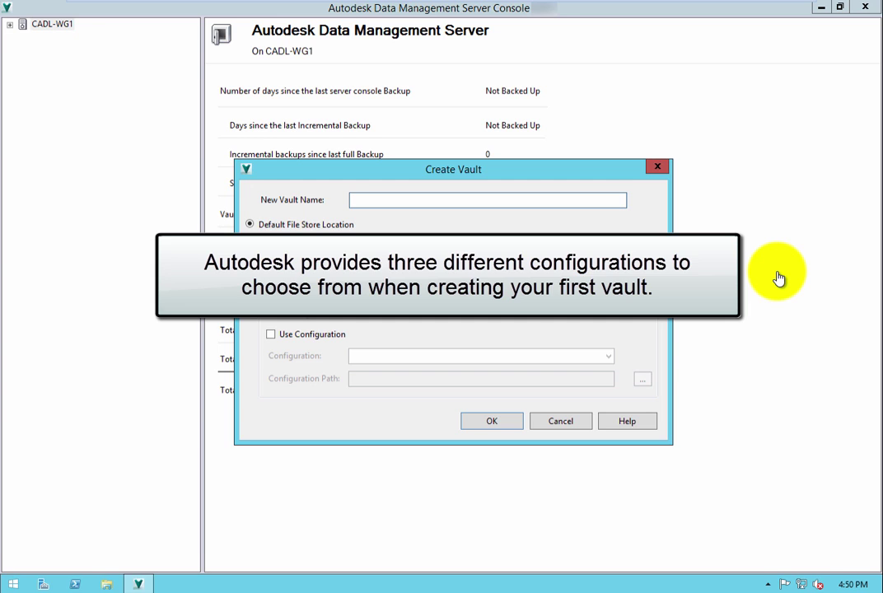
- Create a vault named 'New Vault' based on the Manufacturing configuration
{"action": "left_click", "coordinate": [355, 200]}
{"action": "type", "text": "N"}
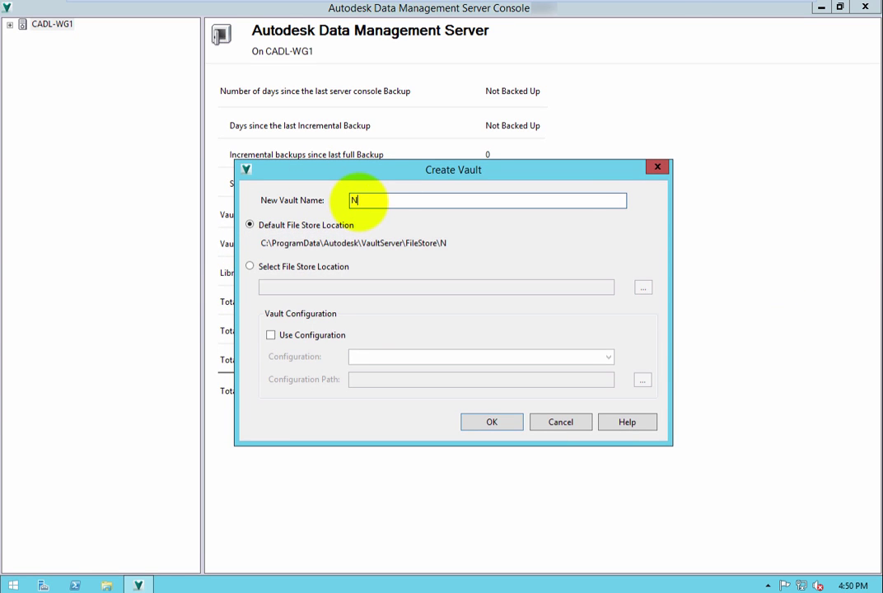
{"action": "type", "text": "ew Vault"}
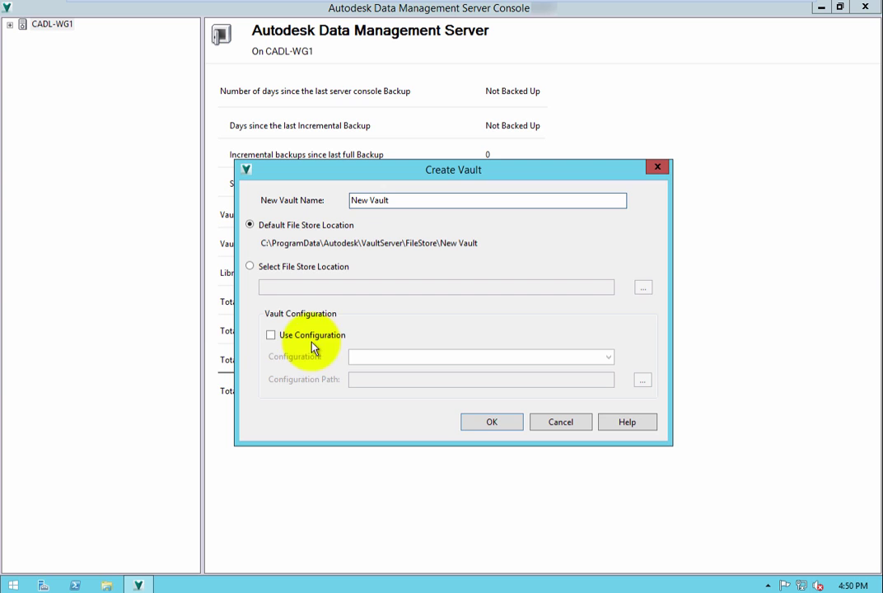
{"action": "left_click", "coordinate": [317, 335]}
{"action": "left_click", "coordinate": [360, 356]}
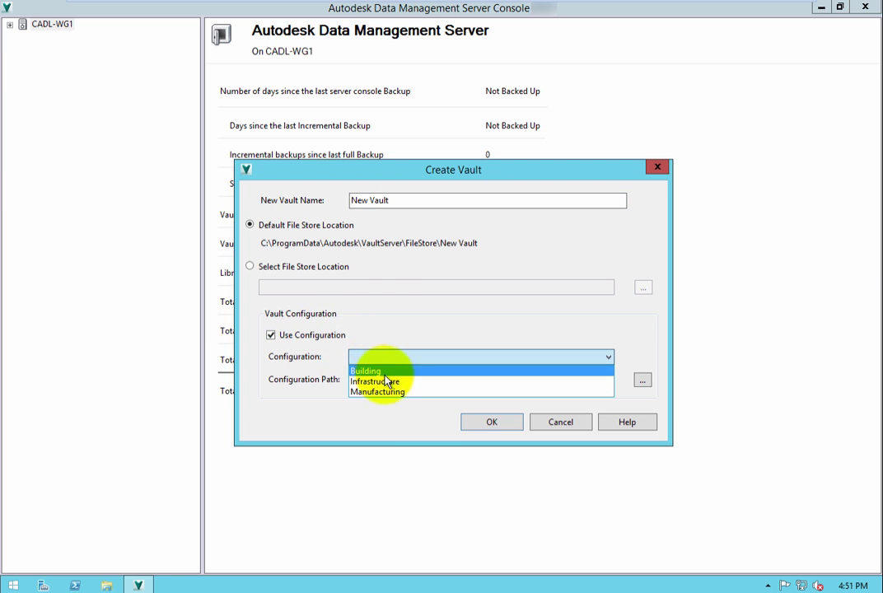
{"action": "left_click", "coordinate": [378, 391]}
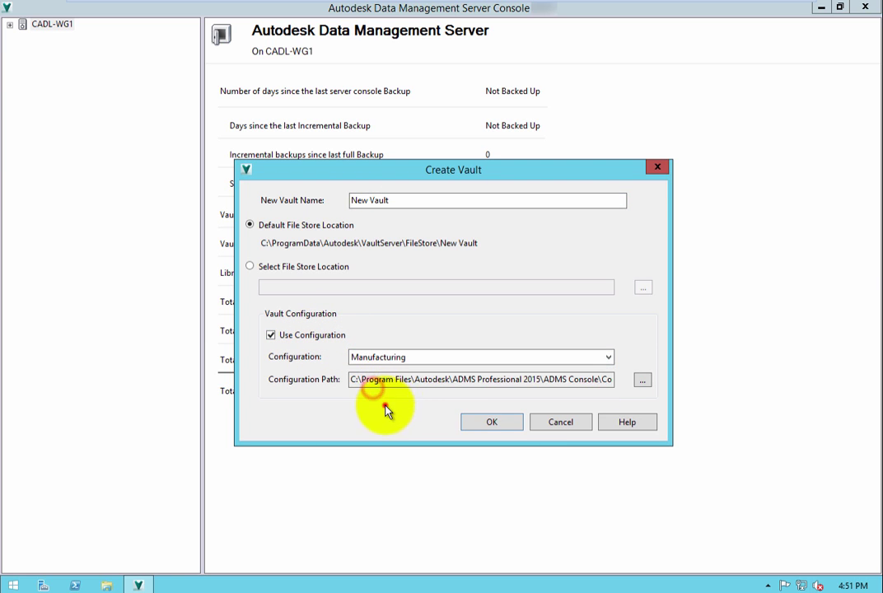
{"action": "left_click", "coordinate": [479, 423]}
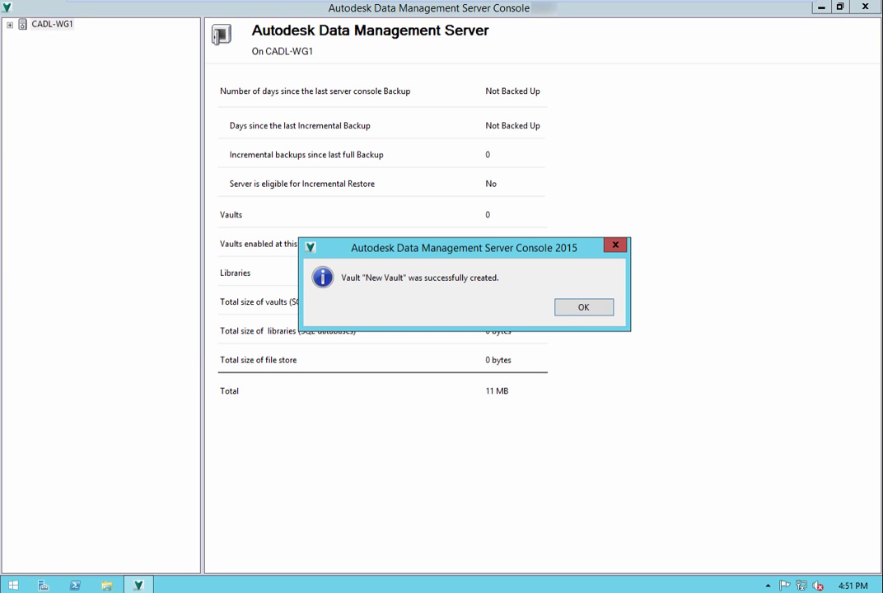
- Dismiss the success message and expand CADL-WG1 and Vaults to reveal New Vault
{"action": "left_click", "coordinate": [582, 305]}
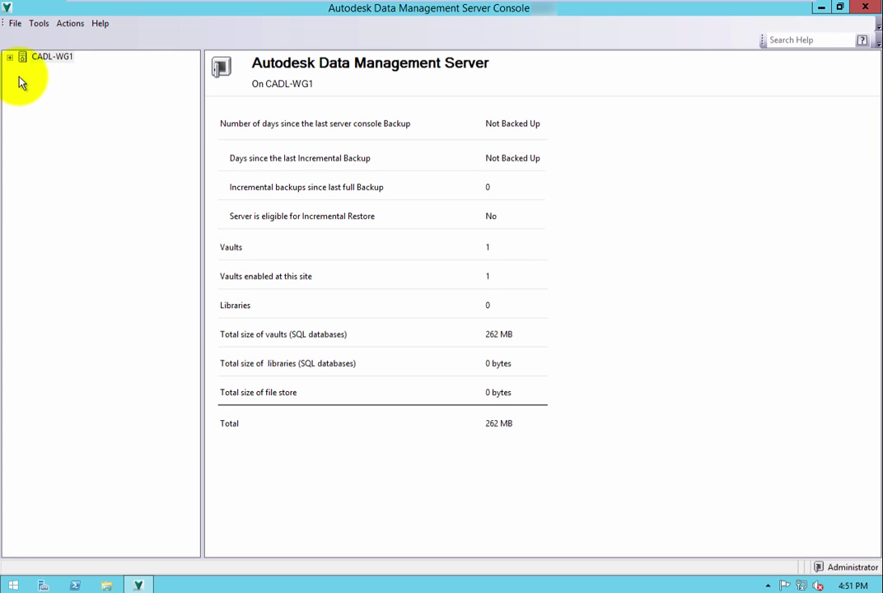
{"action": "left_click", "coordinate": [9, 56]}
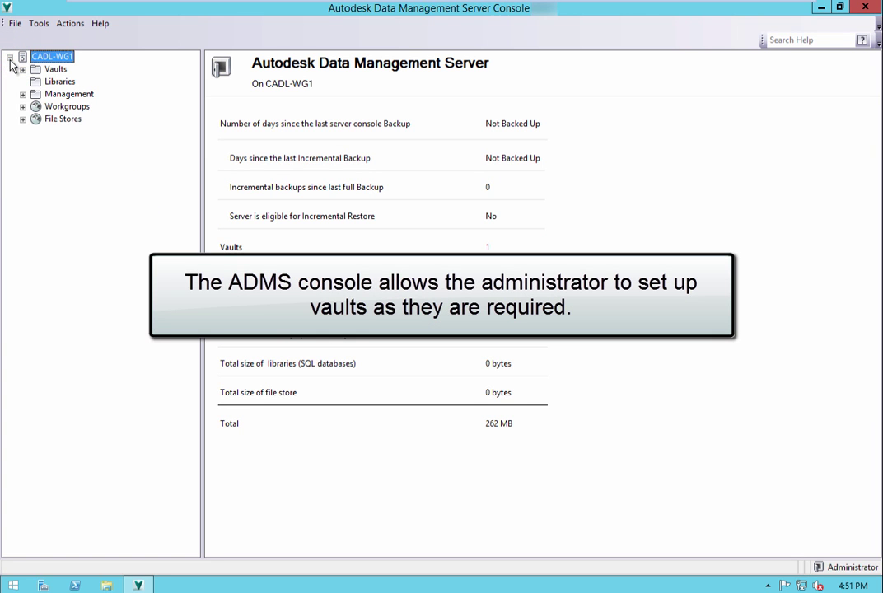
{"action": "left_click", "coordinate": [23, 70]}
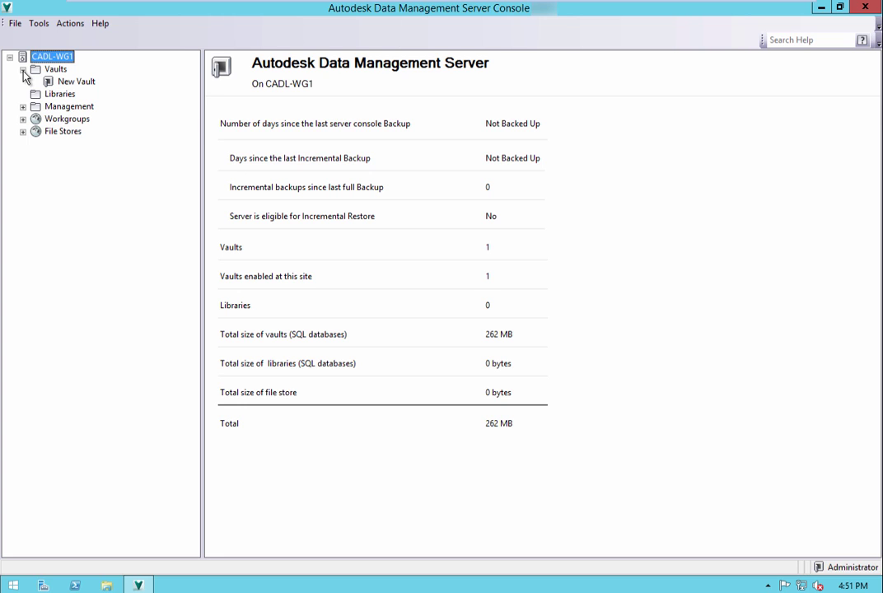
- Start creating a second vault named 'Another New Vault' with a custom file store location
{"action": "left_click", "coordinate": [73, 81]}
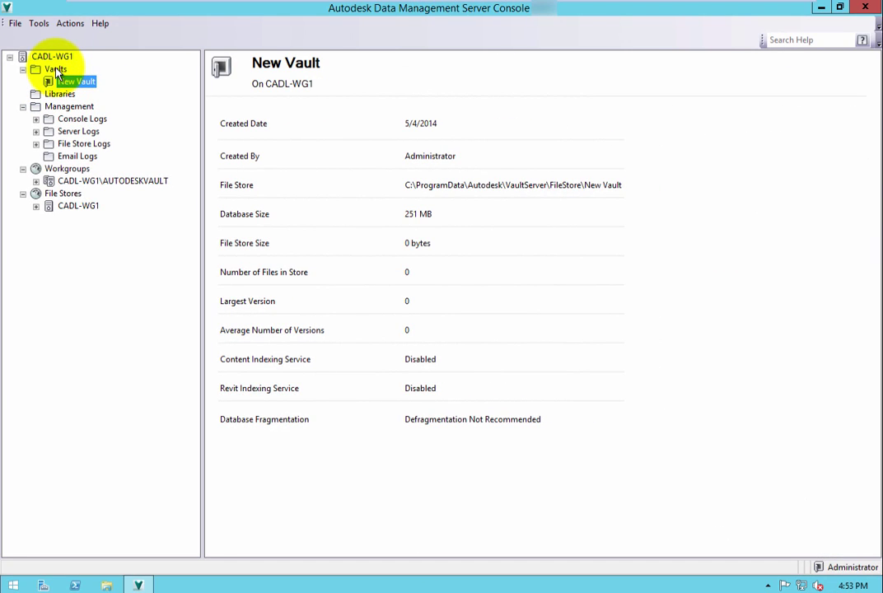
{"action": "left_click", "coordinate": [55, 70]}
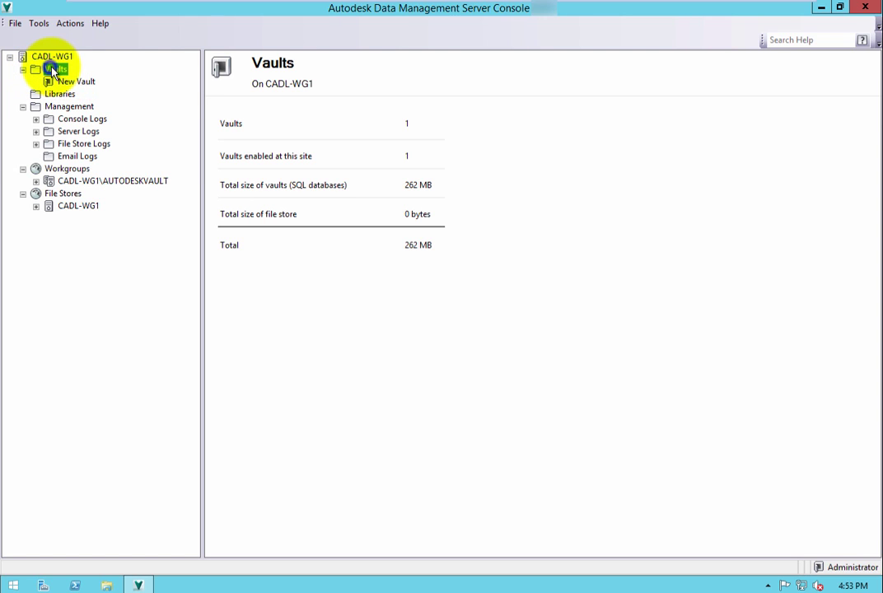
{"action": "right_click", "coordinate": [54, 70]}
{"action": "left_click", "coordinate": [86, 76]}
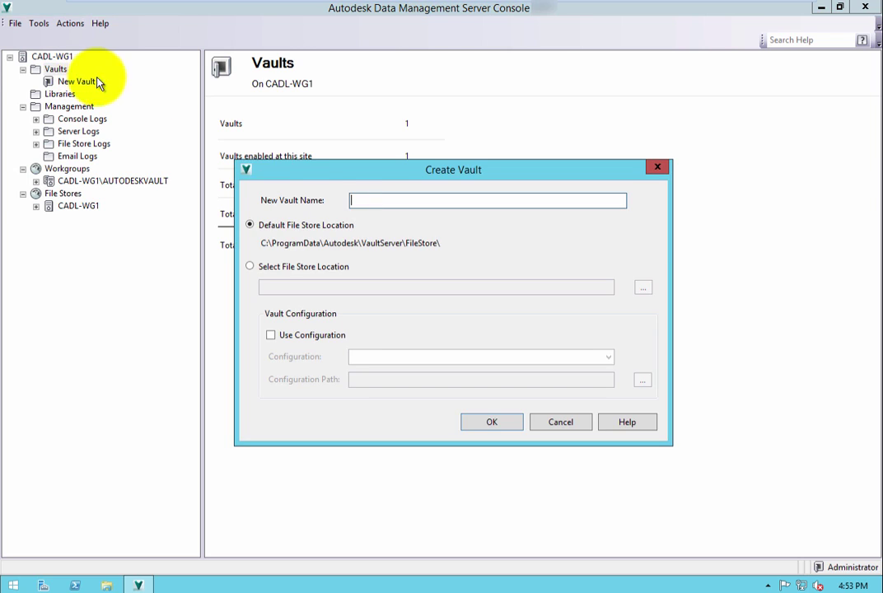
{"action": "type", "text": "An"}
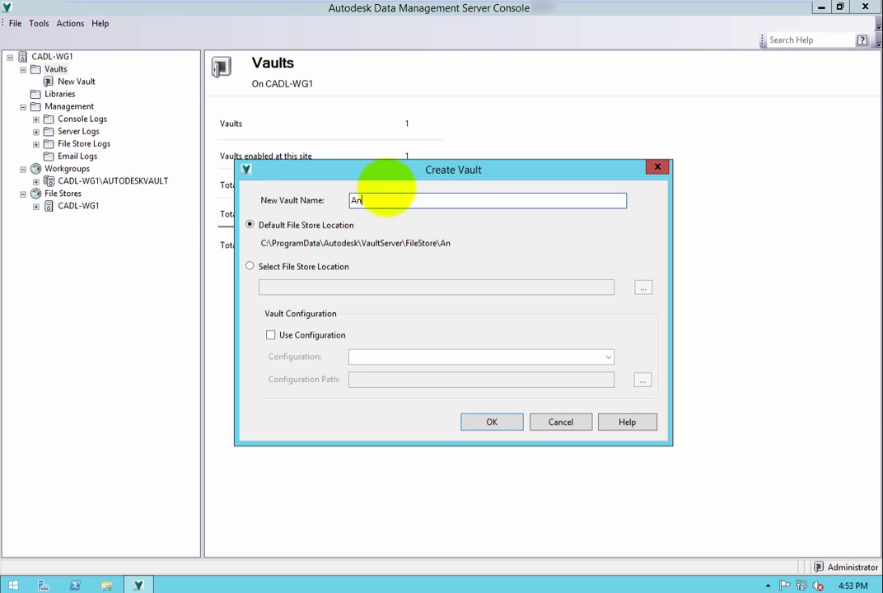
{"action": "type", "text": "other New Vault"}
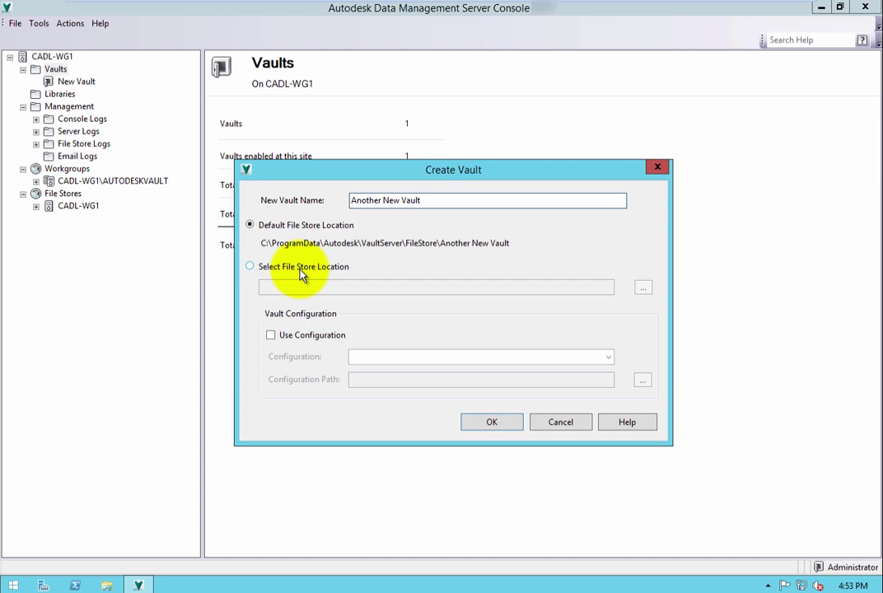
{"action": "left_click", "coordinate": [300, 269]}
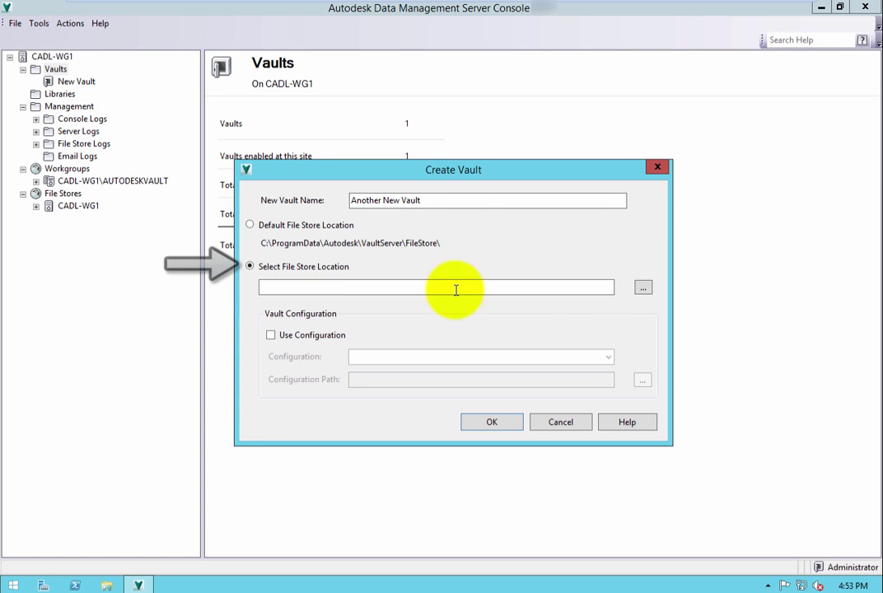
{"action": "left_click", "coordinate": [643, 288]}
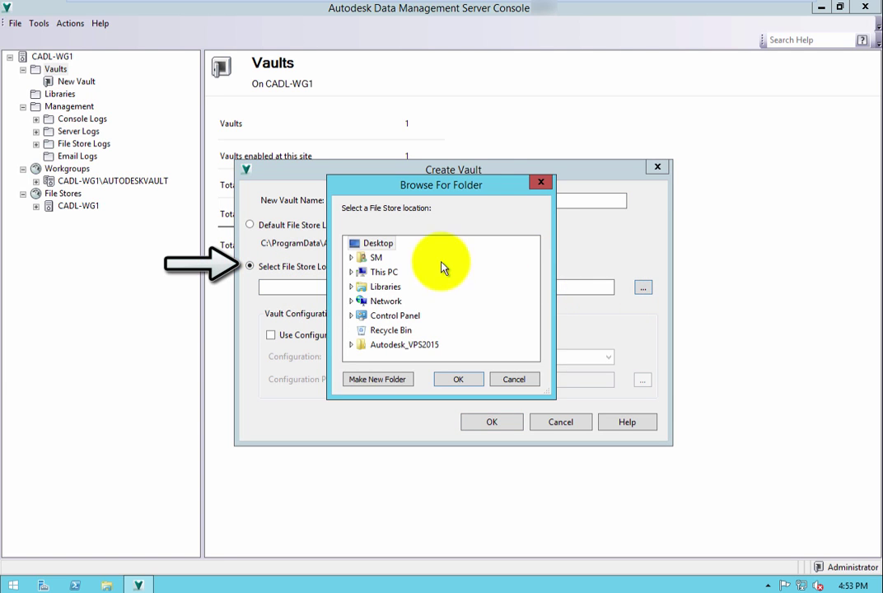
- Make a new folder 'Vault FS' on Local Disk (C:) and use C:\Vault FS as the file store
{"action": "left_click", "coordinate": [349, 272]}
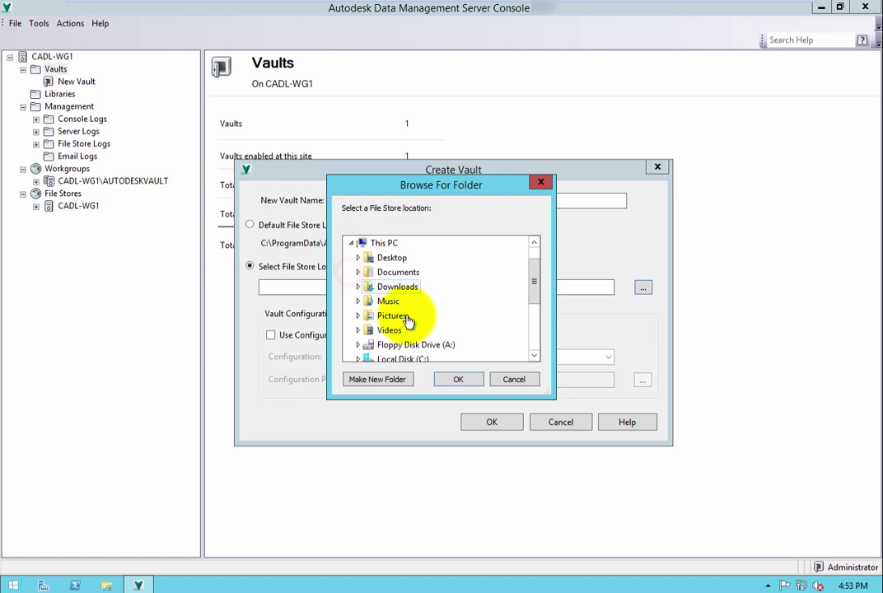
{"action": "double_click", "coordinate": [415, 360]}
{"action": "scroll", "coordinate": [451, 330], "scroll_direction": "down", "scroll_amount": 3}
{"action": "scroll", "coordinate": [451, 329], "scroll_direction": "up", "scroll_amount": 3}
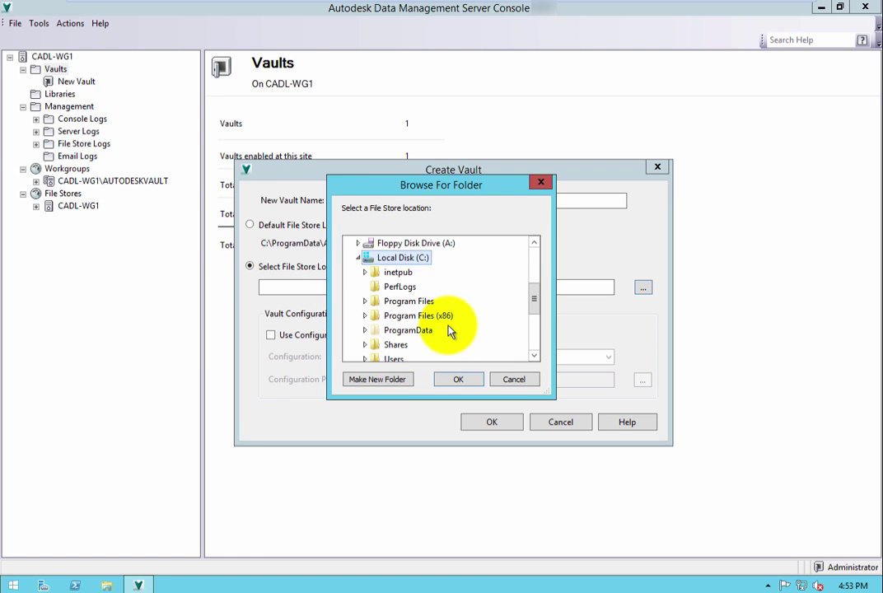
{"action": "left_click", "coordinate": [376, 379]}
{"action": "type", "text": "Va"}
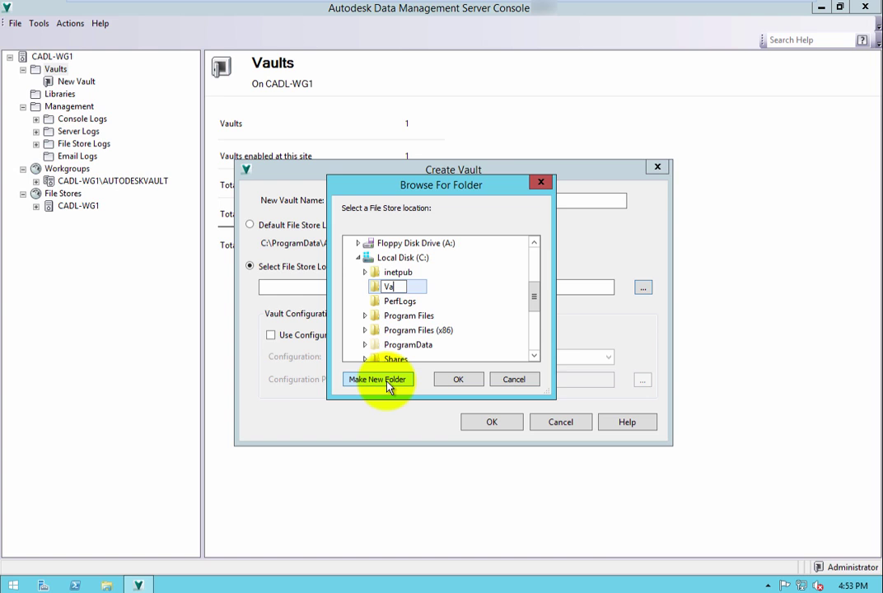
{"action": "type", "text": "ult FS"}
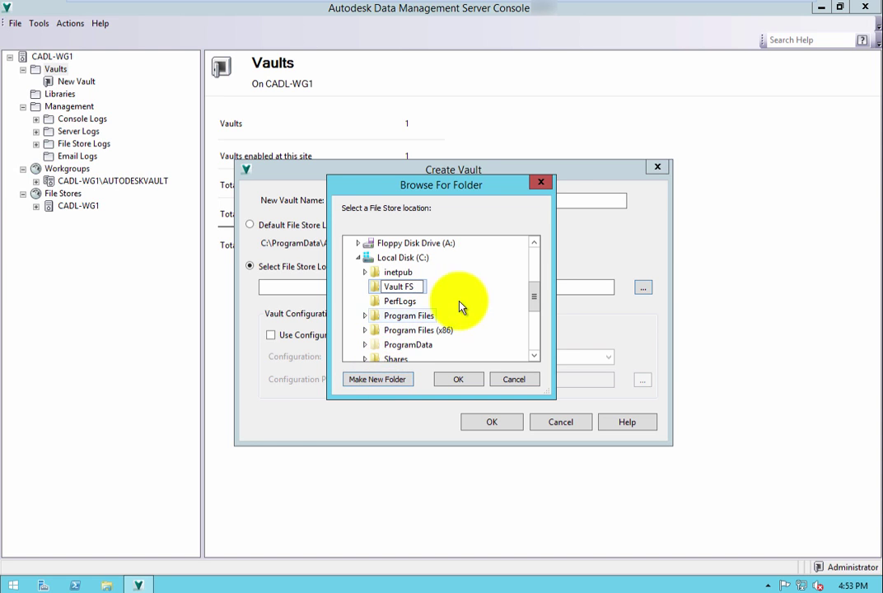
{"action": "left_click", "coordinate": [446, 272]}
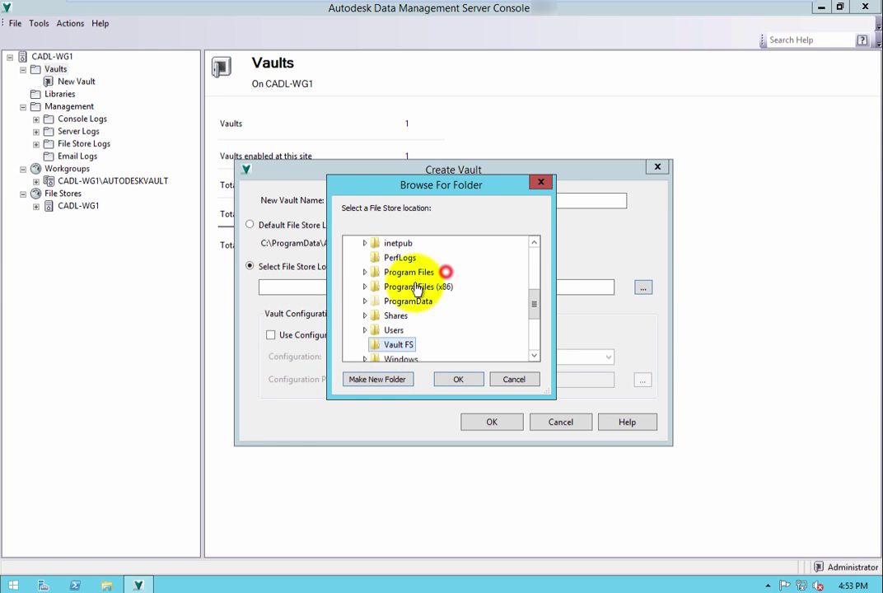
{"action": "left_click", "coordinate": [462, 380]}
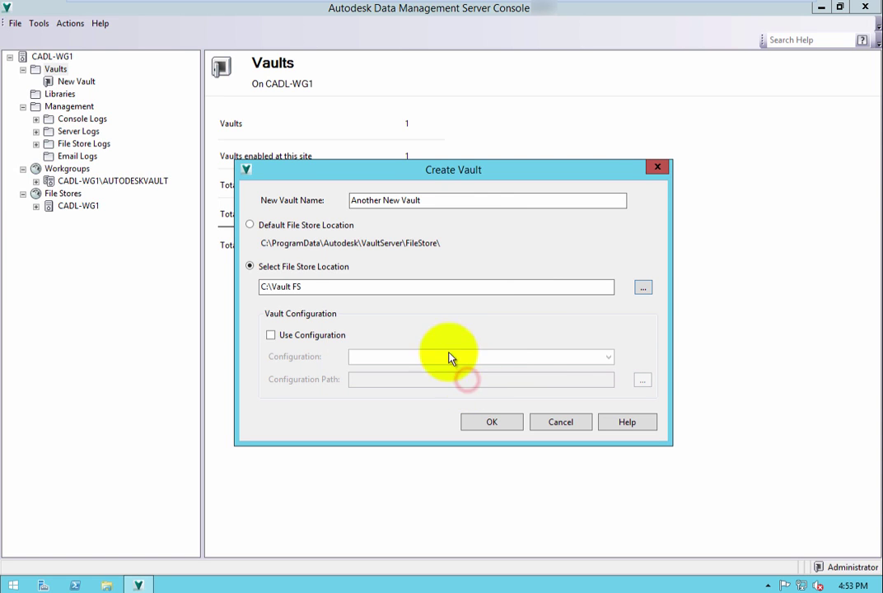
- Base 'Another New Vault' on the Manufacturing configuration file MFGVault.cfg and create it
{"action": "left_click", "coordinate": [287, 336]}
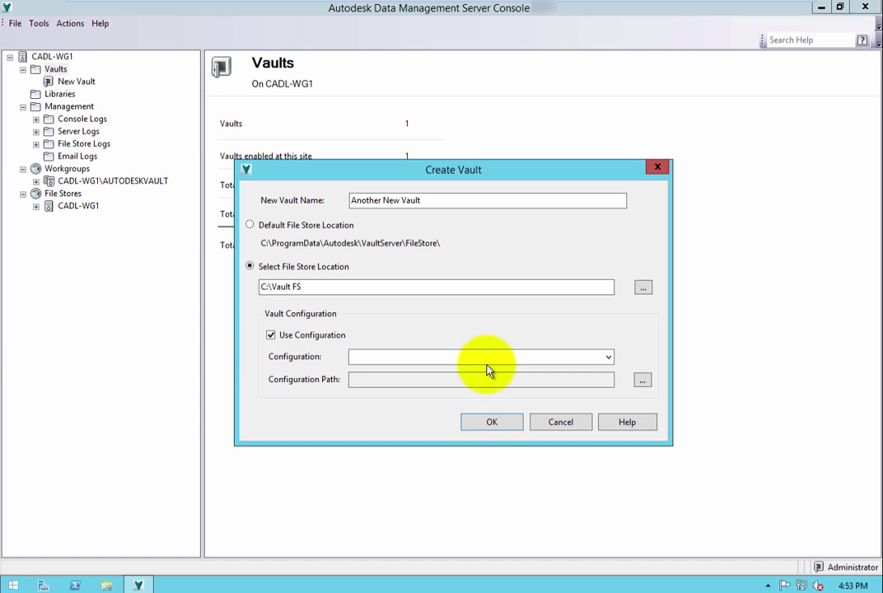
{"action": "left_click", "coordinate": [609, 357]}
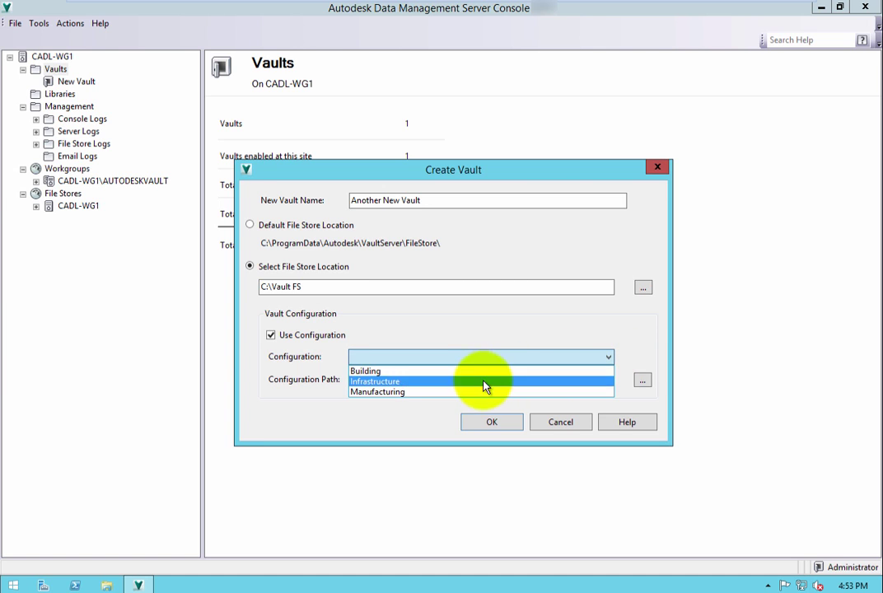
{"action": "left_click", "coordinate": [363, 391]}
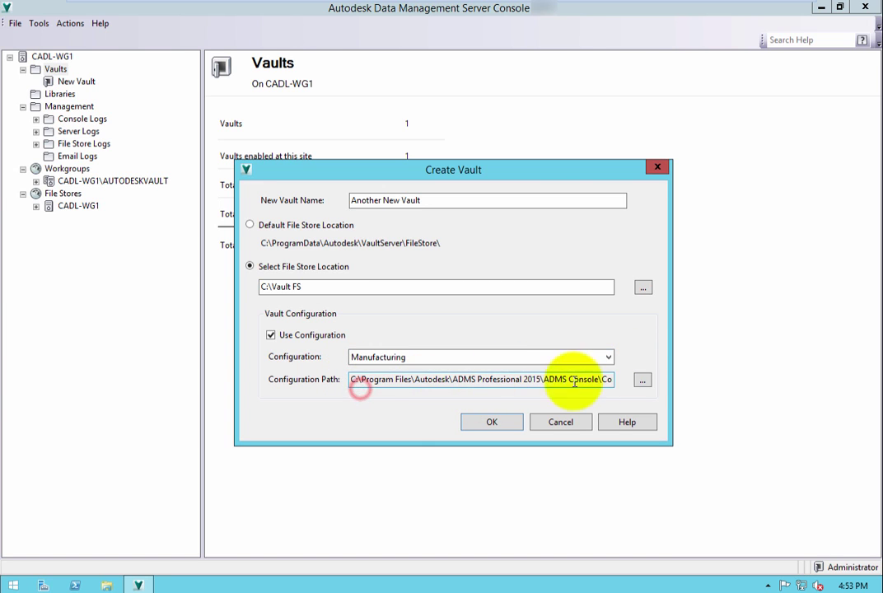
{"action": "left_click", "coordinate": [643, 380]}
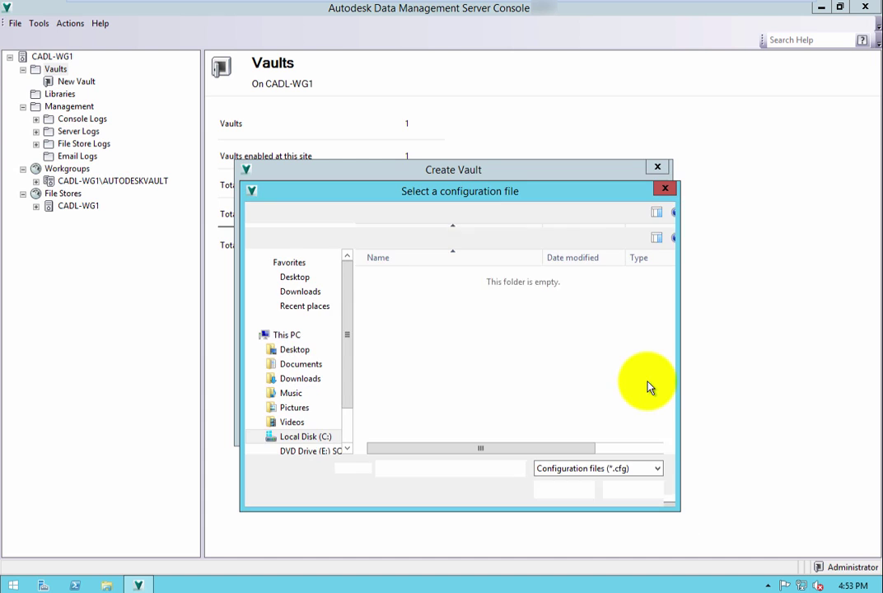
{"action": "left_click", "coordinate": [412, 321]}
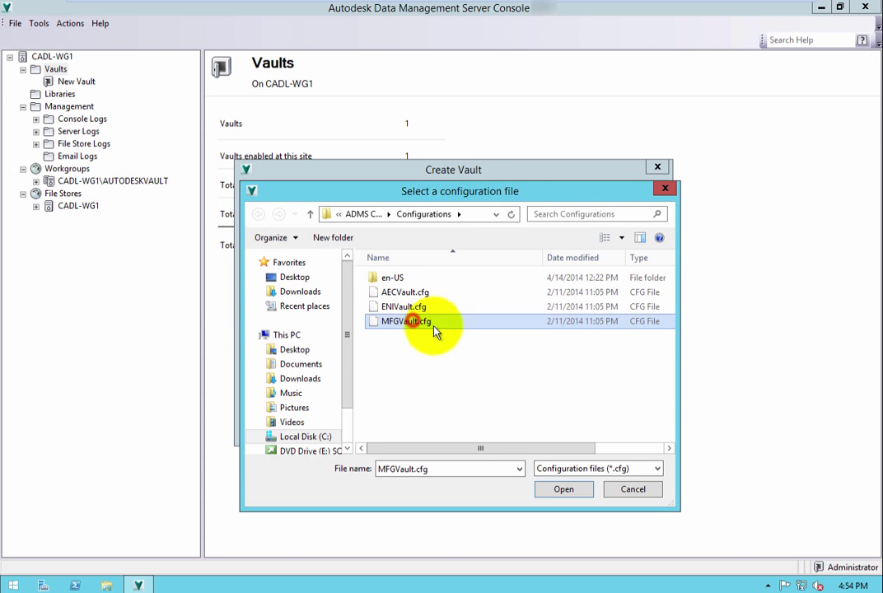
{"action": "left_click", "coordinate": [563, 489]}
{"action": "left_click", "coordinate": [481, 423]}
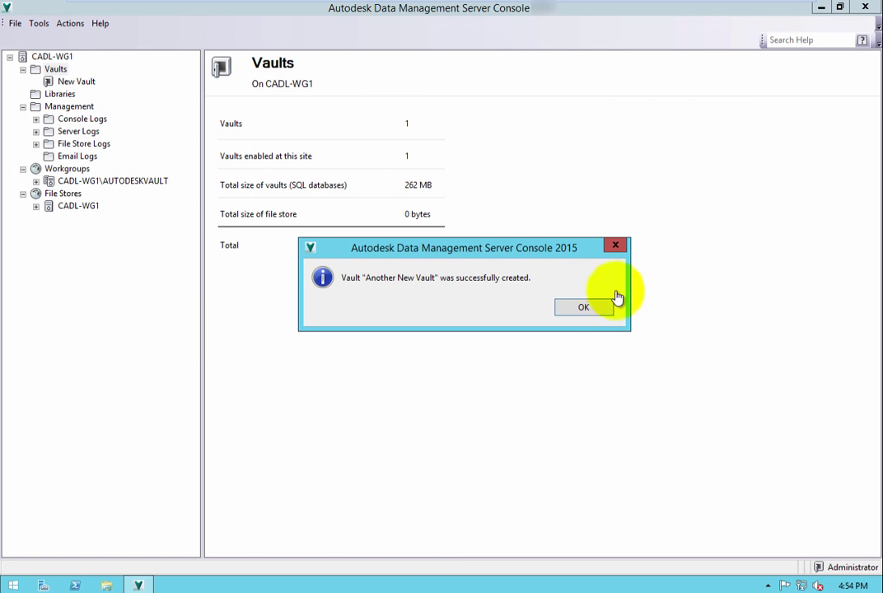
- Dismiss the success message and select New Vault to view its properties
{"action": "left_click", "coordinate": [590, 307]}
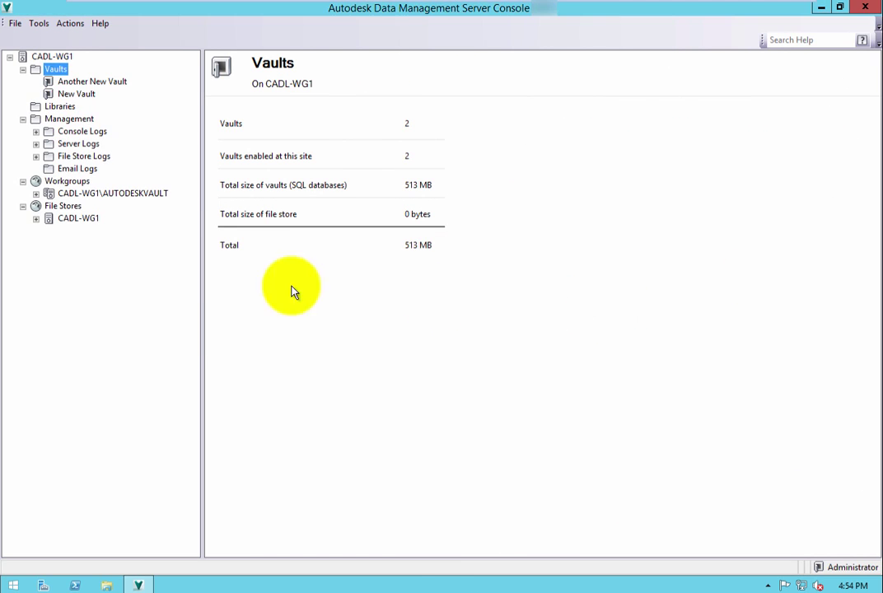
{"action": "left_click", "coordinate": [73, 94]}
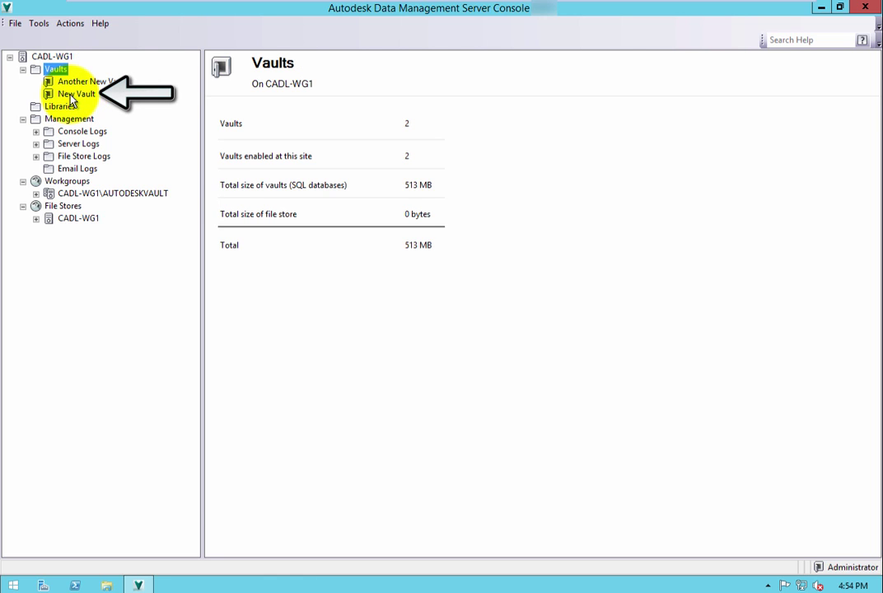
{"action": "left_click", "coordinate": [73, 95]}
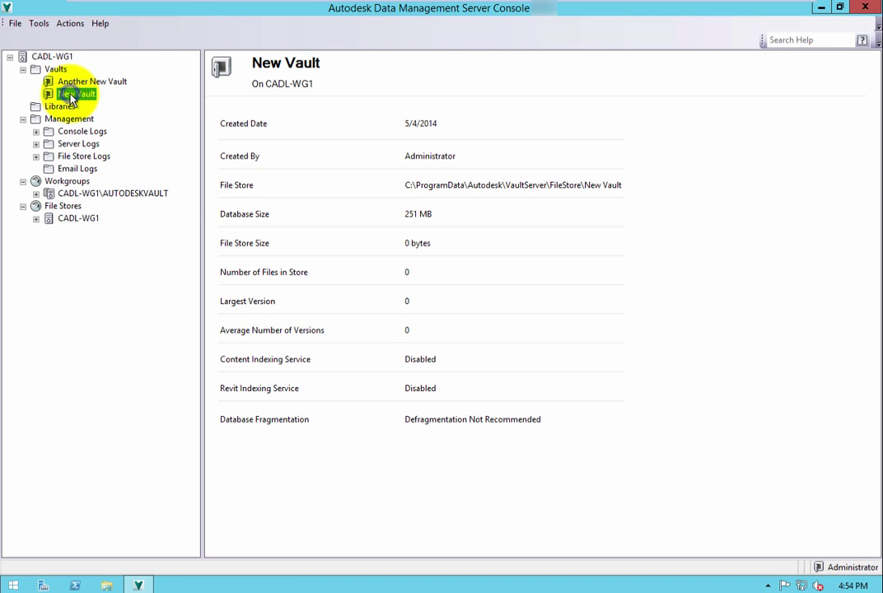
- Export New Vault's configuration to a file named 'My Config' and acknowledge the confirmation
{"action": "right_click", "coordinate": [72, 96]}
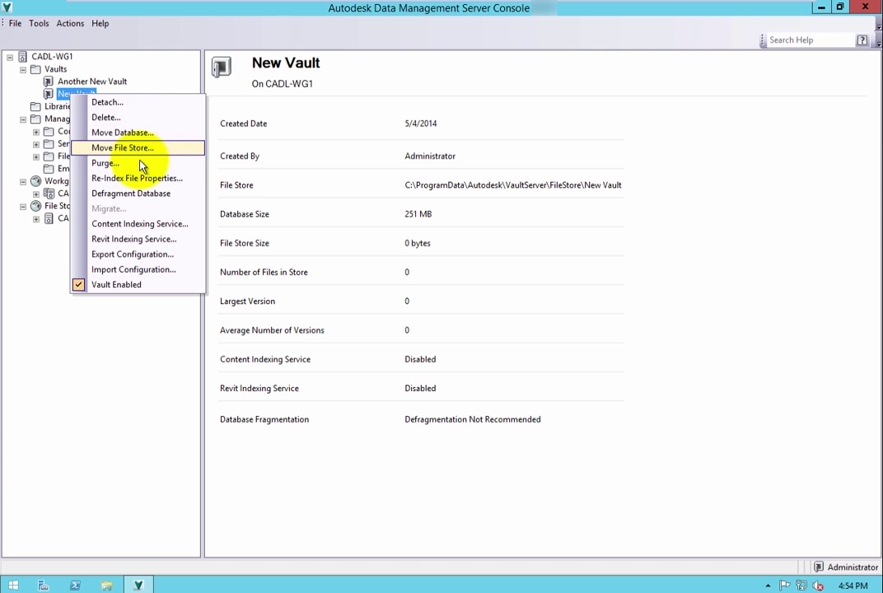
{"action": "left_click", "coordinate": [142, 253]}
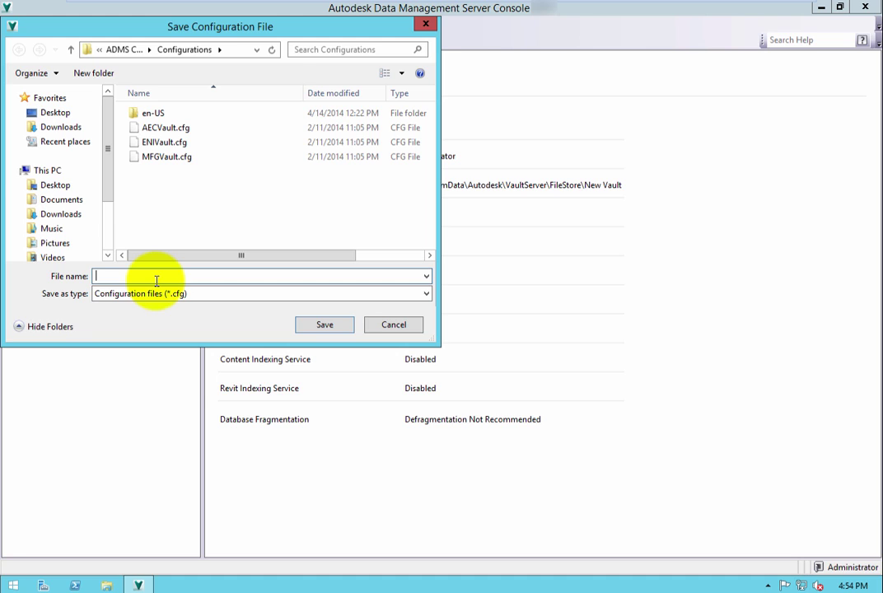
{"action": "type", "text": "My Config"}
{"action": "key", "text": "Return"}
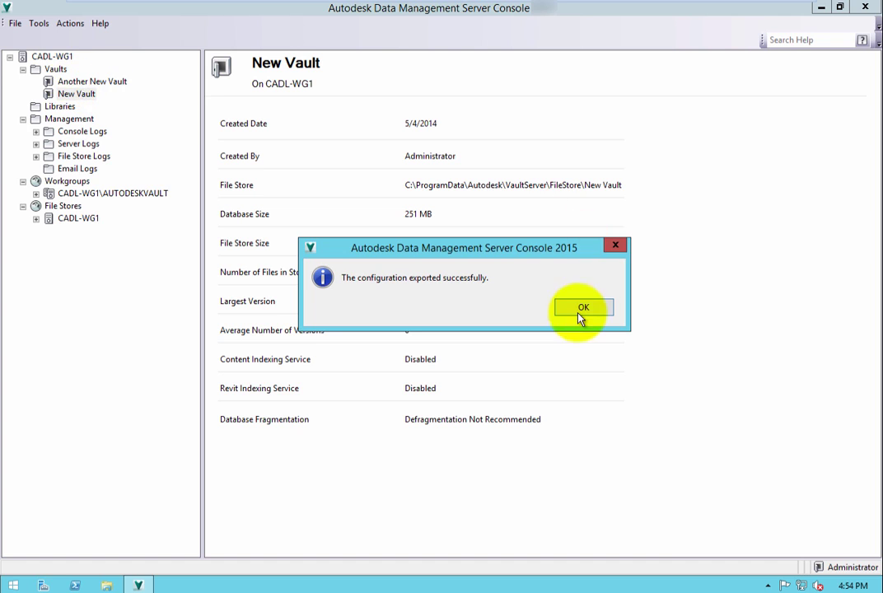
{"action": "left_click", "coordinate": [578, 311]}
{"action": "right_click", "coordinate": [86, 82]}
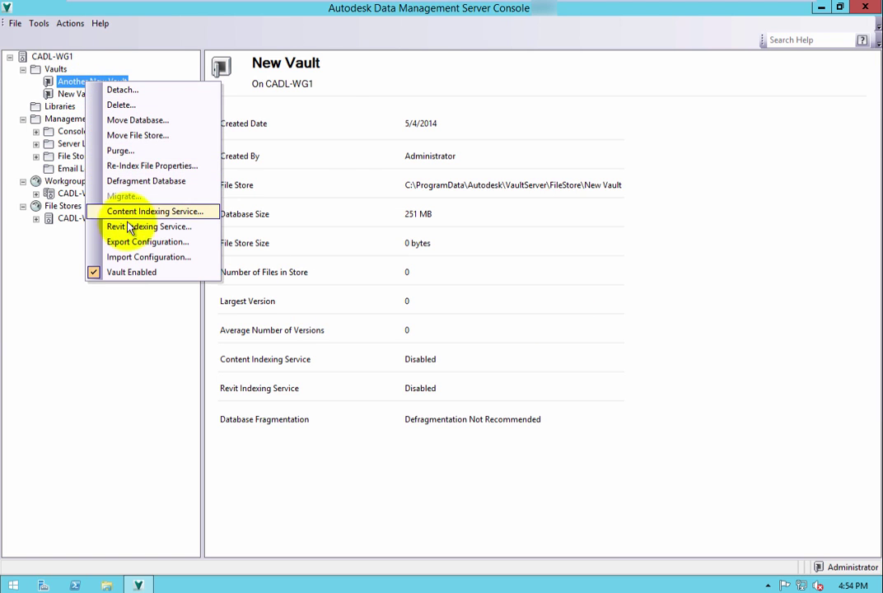
{"action": "left_click", "coordinate": [132, 258]}
{"action": "left_click", "coordinate": [163, 173]}
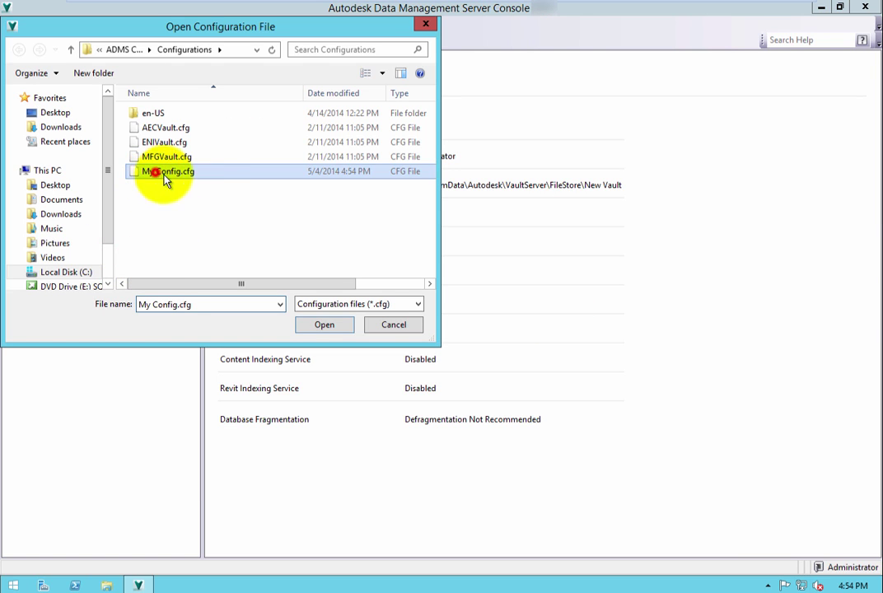
{"action": "left_click", "coordinate": [395, 325]}
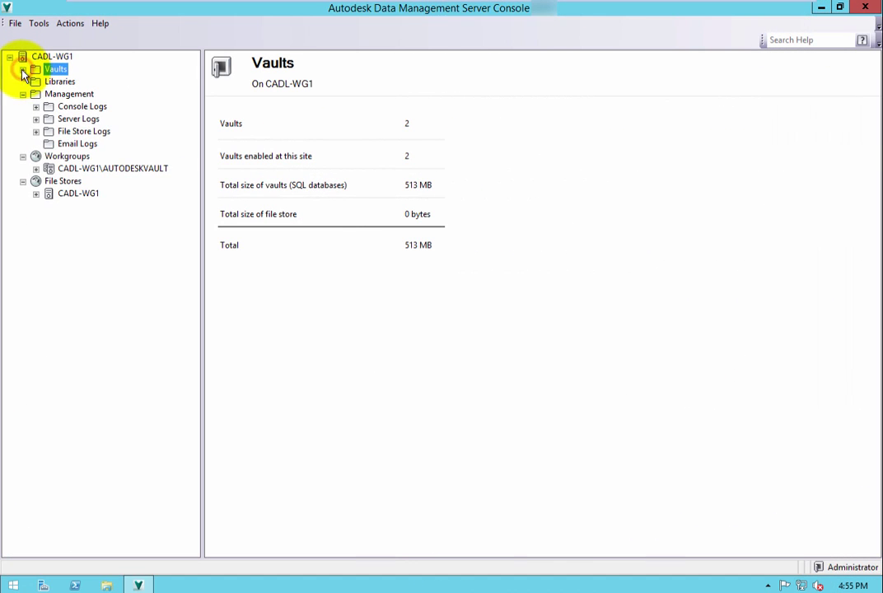
- Delete the vault 'Another New Vault', confirming the deletion and dismissing the success message
{"action": "left_click", "coordinate": [24, 70]}
{"action": "left_click", "coordinate": [85, 82]}
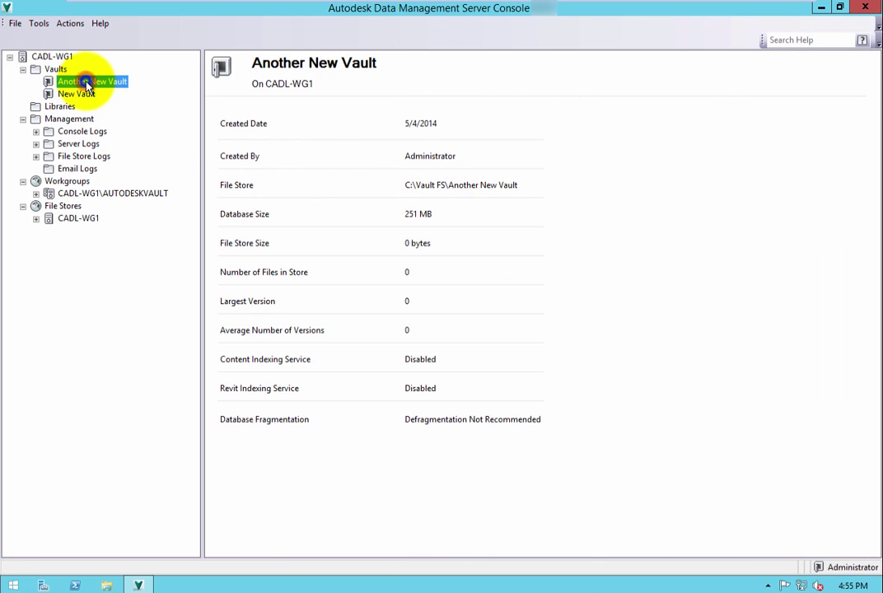
{"action": "right_click", "coordinate": [86, 82]}
{"action": "left_click", "coordinate": [119, 105]}
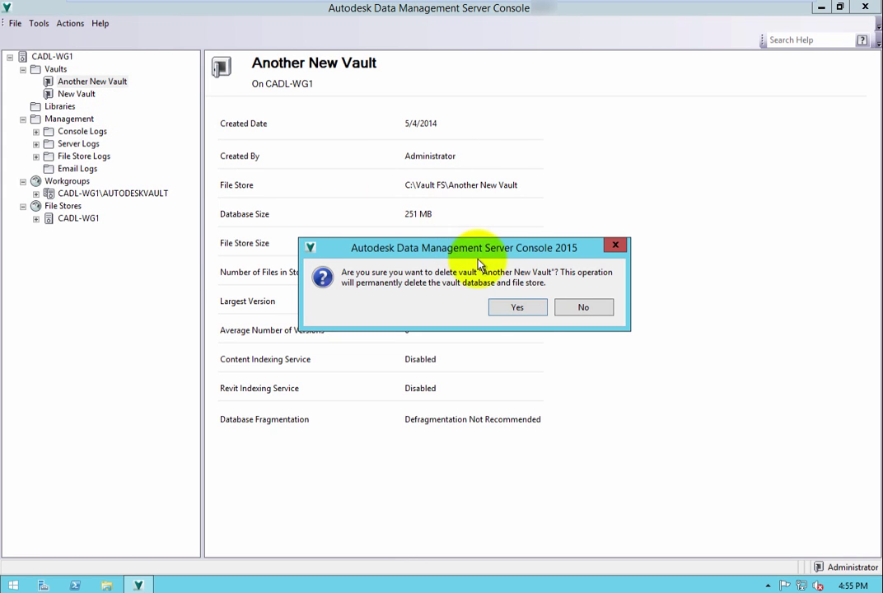
{"action": "left_click", "coordinate": [519, 308]}
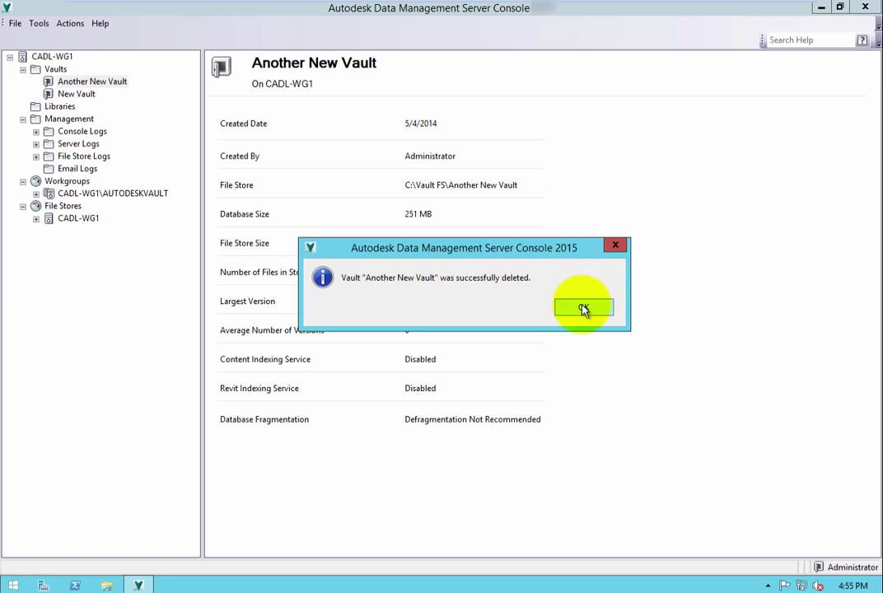
{"action": "left_click", "coordinate": [583, 309]}
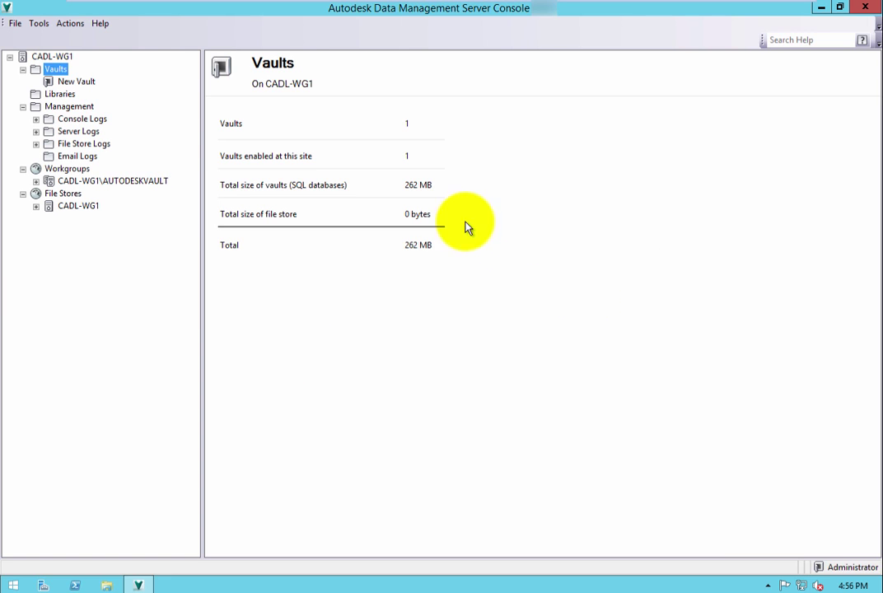